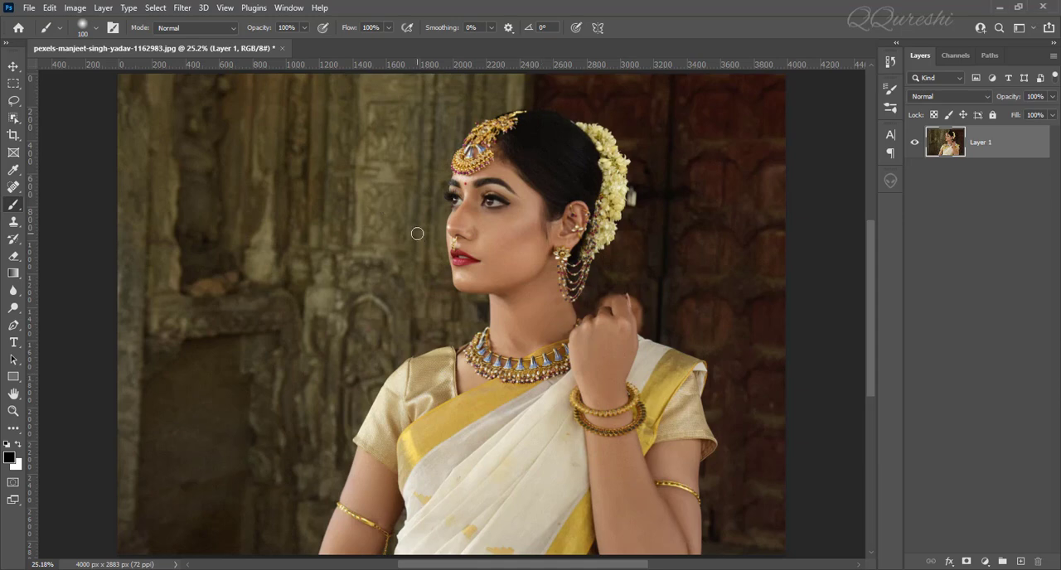
Examine the grain and noise on the woman's face at 100% zoom and compare it with the full-image view.
{"action": "key", "text": "ctrl+1"}
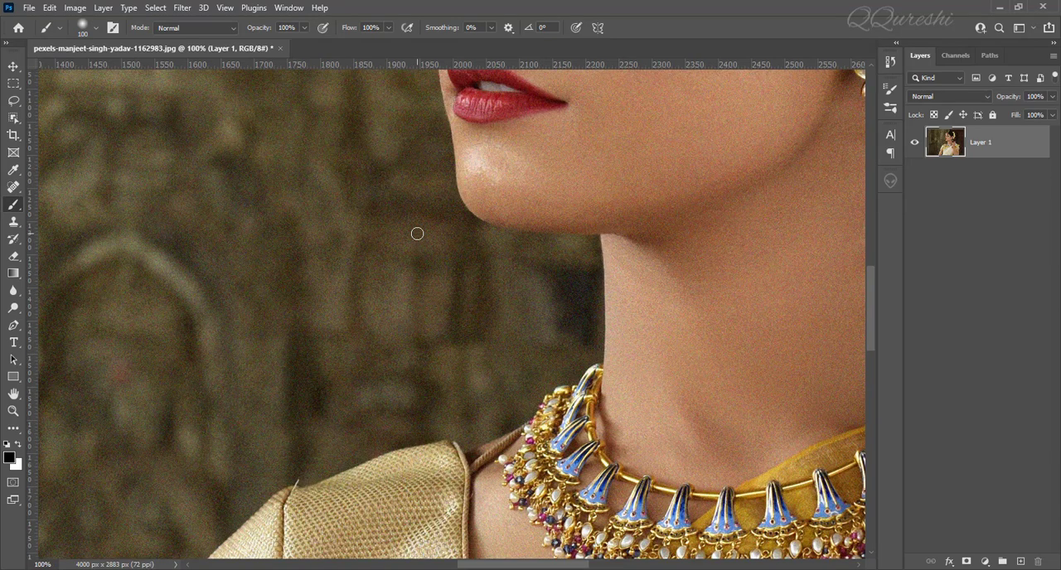
{"action": "left_click_drag", "start_coordinate": [668, 106], "coordinate": [445, 490]}
{"action": "mouse_move", "coordinate": [581, 199]}
{"action": "left_mouse_down"}
{"action": "mouse_move", "coordinate": [542, 294]}
{"action": "mouse_move", "coordinate": [621, 213]}
{"action": "left_mouse_up"}
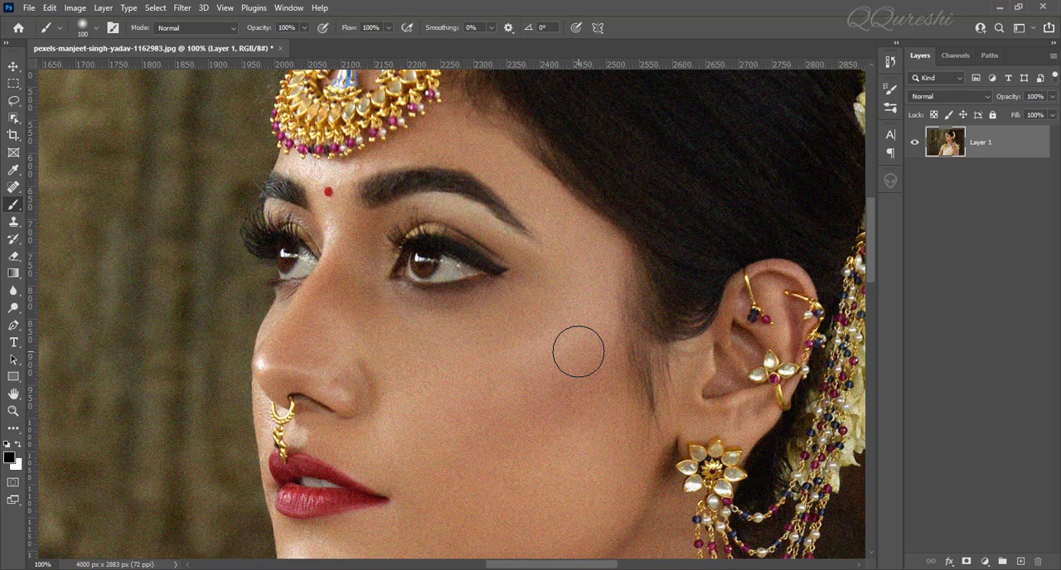
{"action": "key", "text": "ctrl+0"}
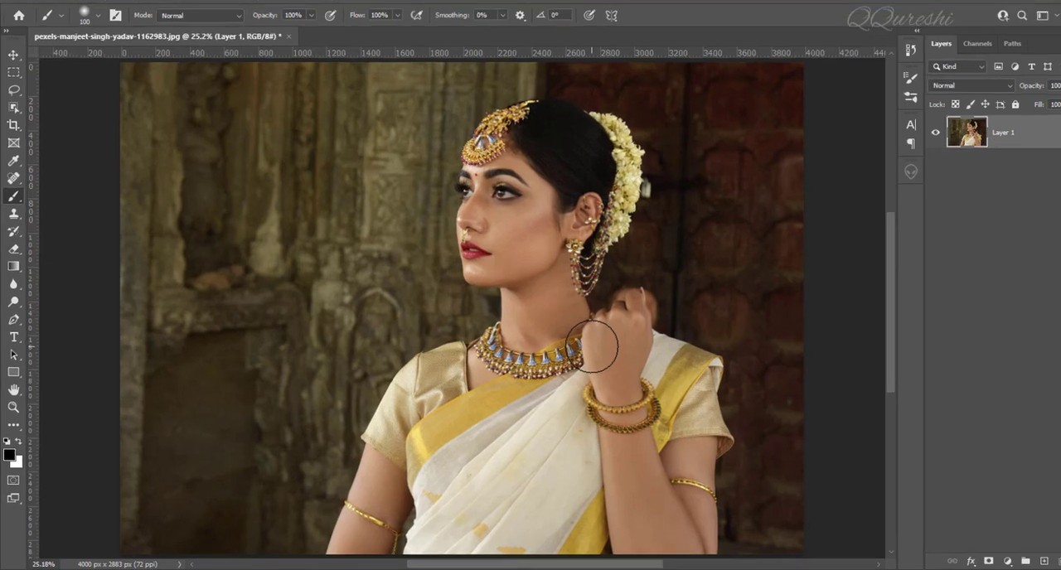
{"action": "key", "text": "ctrl+1"}
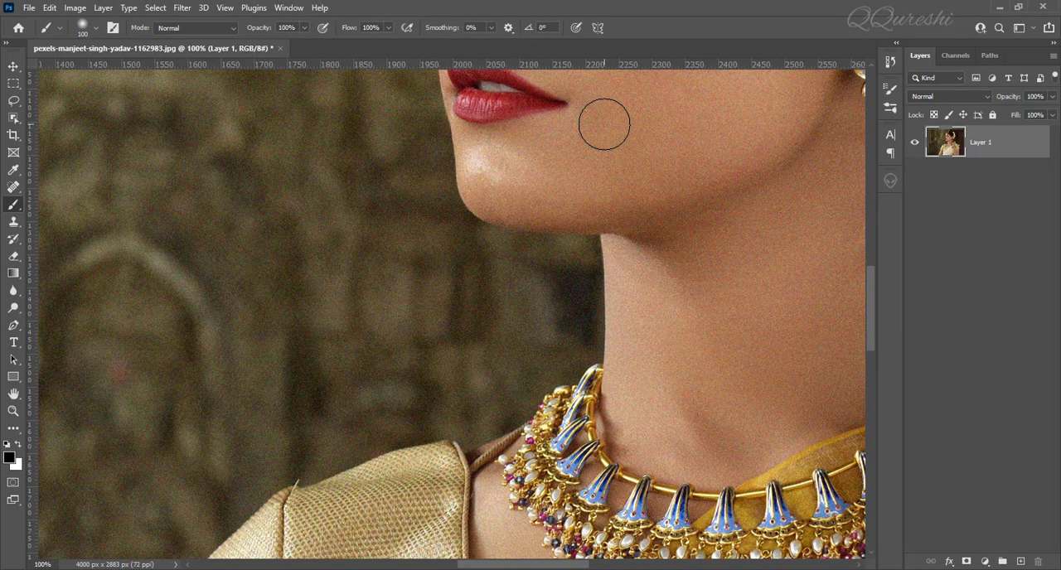
{"action": "left_click_drag", "start_coordinate": [604, 125], "coordinate": [412, 449]}
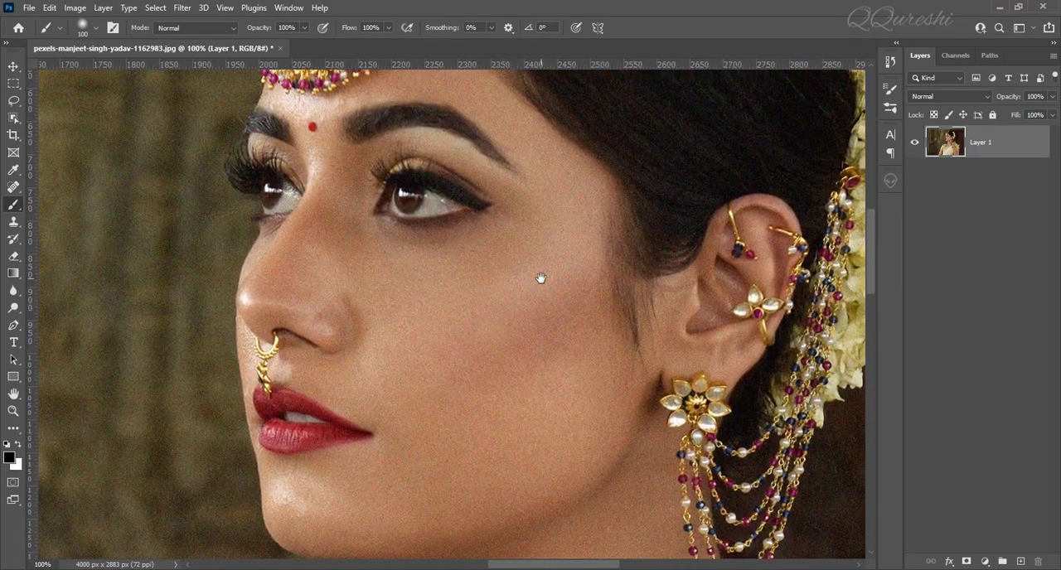
{"action": "left_click_drag", "start_coordinate": [540, 279], "coordinate": [436, 329]}
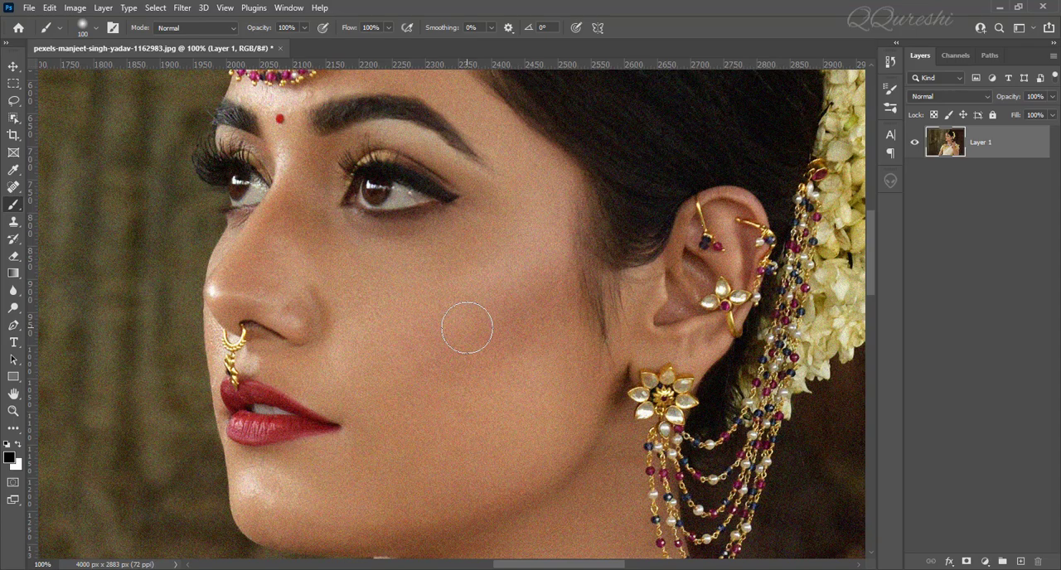
{"action": "key", "text": "ctrl+0"}
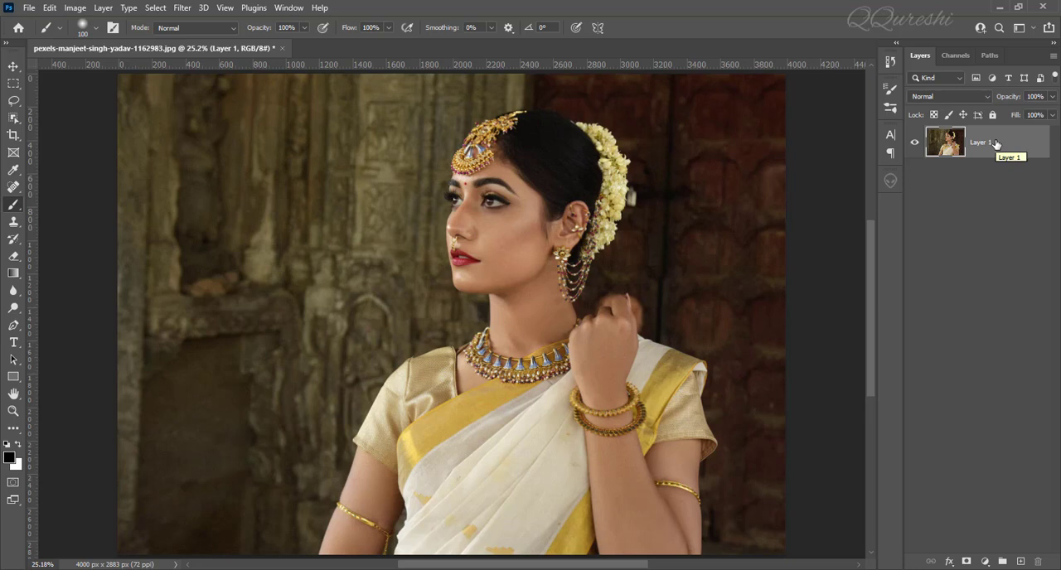
Duplicate Layer 1 and open the copy in the Camera Raw Filter.
{"action": "key", "text": "ctrl+j"}
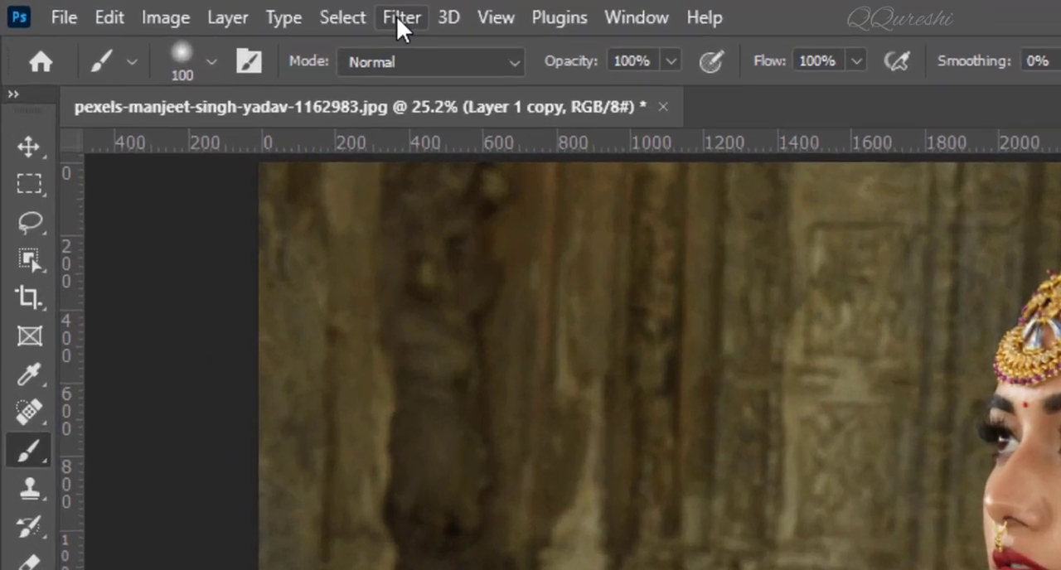
{"action": "left_click", "coordinate": [180, 10]}
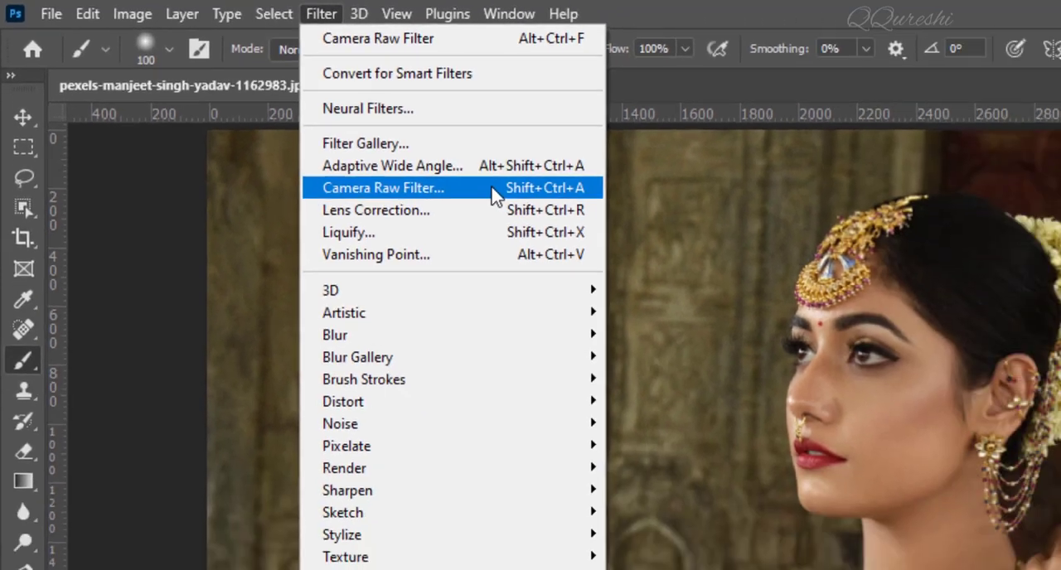
{"action": "left_click", "coordinate": [654, 248]}
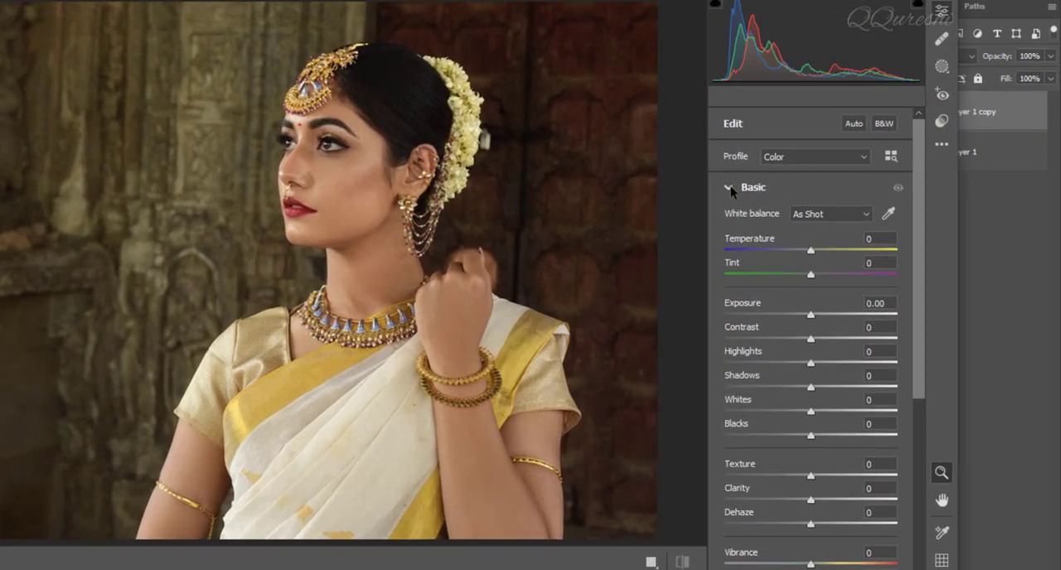
Set Noise Reduction and Color Noise Reduction to 50 each in the Detail settings, judging the cheek at 100% zoom.
{"action": "left_click", "coordinate": [787, 204]}
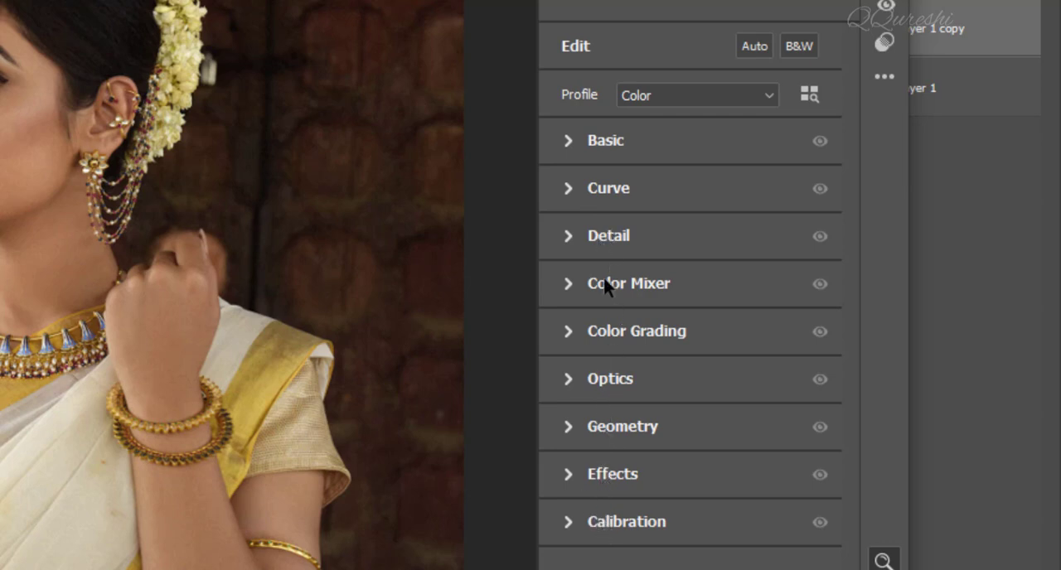
{"action": "left_click", "coordinate": [568, 237]}
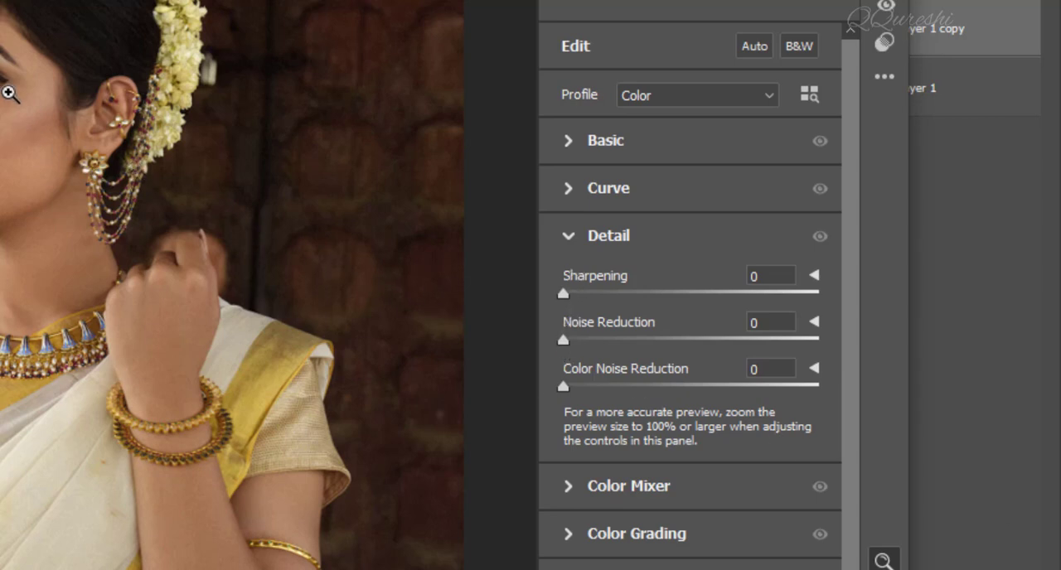
{"action": "left_click", "coordinate": [13, 79]}
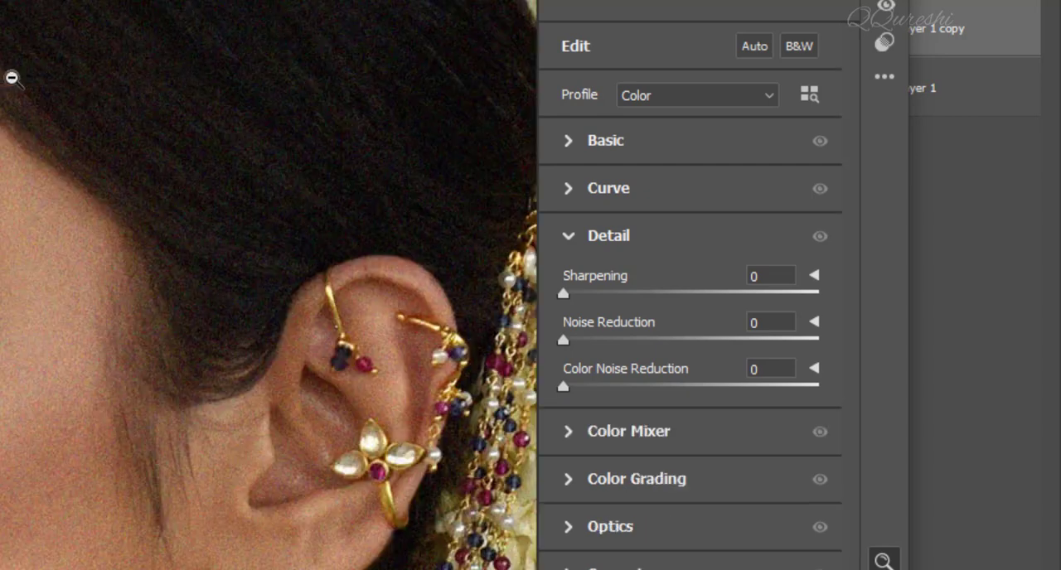
{"action": "key", "text": "space"}
{"action": "left_click_drag", "start_coordinate": [0, 253], "coordinate": [102, 111]}
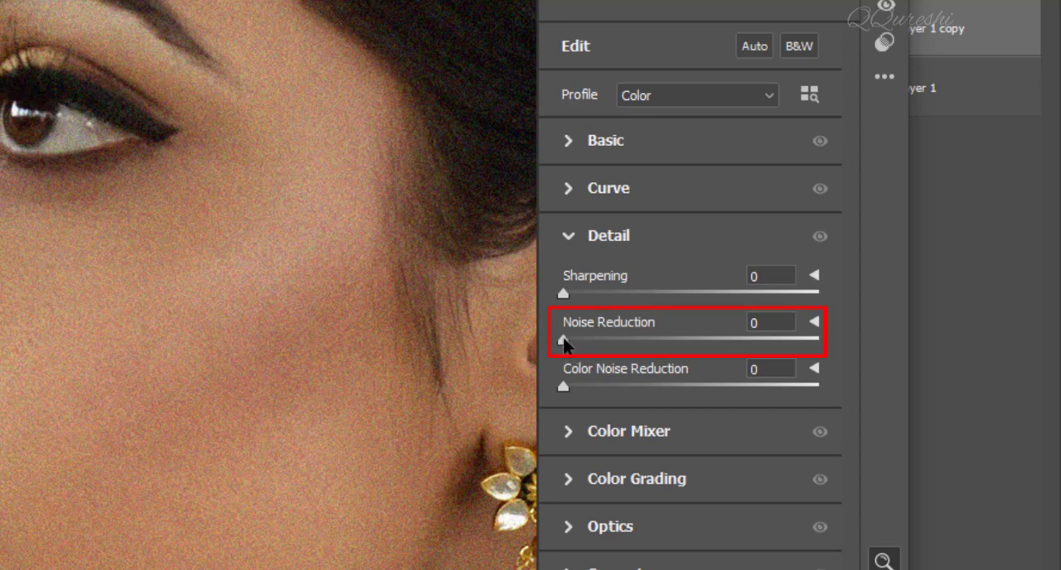
{"action": "left_click_drag", "start_coordinate": [563, 342], "coordinate": [691, 345]}
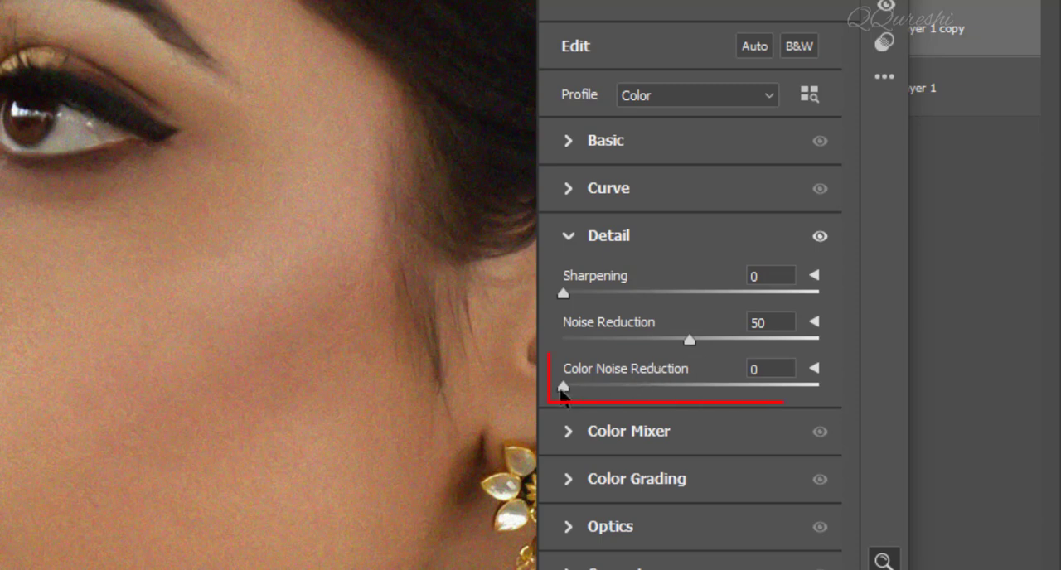
{"action": "left_click_drag", "start_coordinate": [565, 388], "coordinate": [693, 401]}
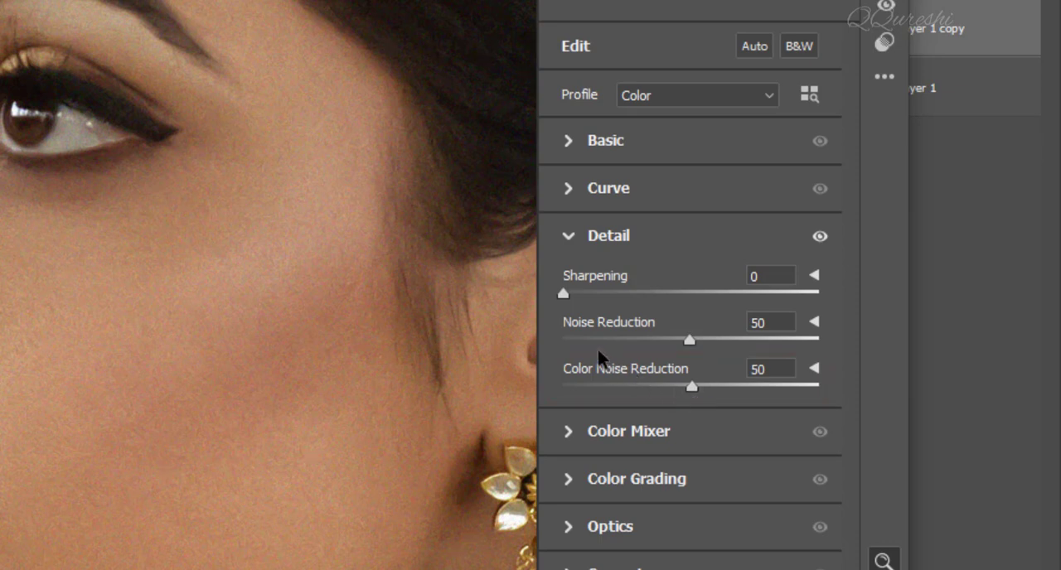
Soften the skin in the Basic settings with Clarity -35, Texture -35 and Dehaze +15.
{"action": "left_click", "coordinate": [567, 238]}
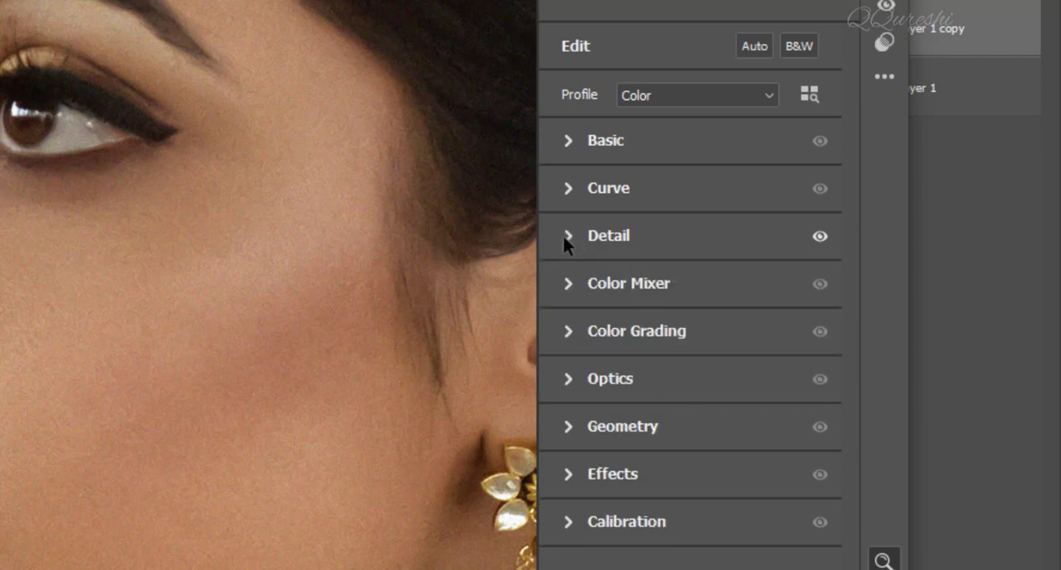
{"action": "left_click", "coordinate": [568, 142]}
{"action": "scroll", "coordinate": [600, 296], "scroll_direction": "down", "scroll_amount": 5}
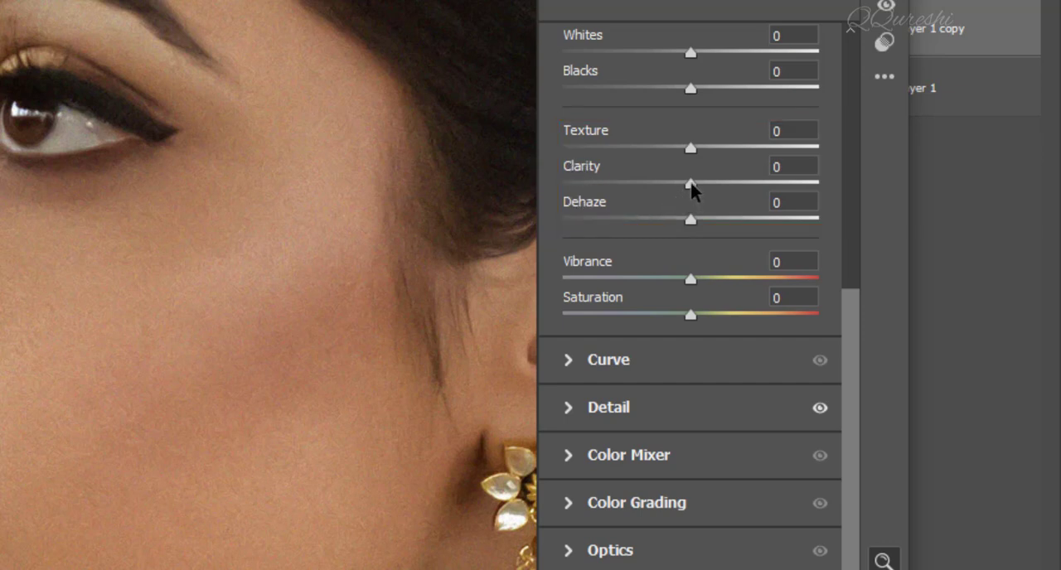
{"action": "mouse_move", "coordinate": [690, 182]}
{"action": "left_mouse_down"}
{"action": "mouse_move", "coordinate": [585, 189]}
{"action": "mouse_move", "coordinate": [813, 208]}
{"action": "mouse_move", "coordinate": [782, 205]}
{"action": "left_mouse_up"}
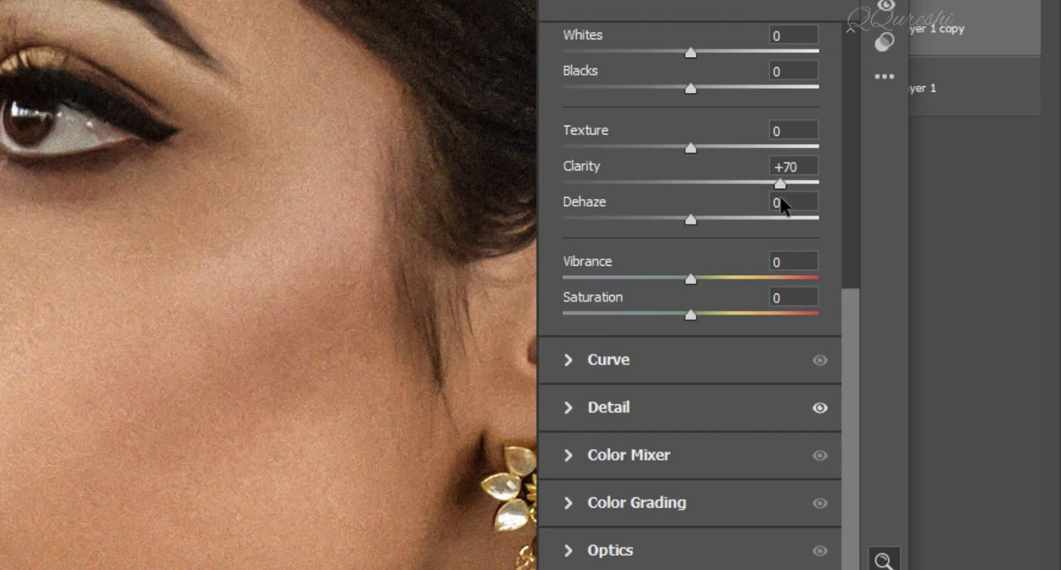
{"action": "left_click_drag", "start_coordinate": [781, 199], "coordinate": [649, 191]}
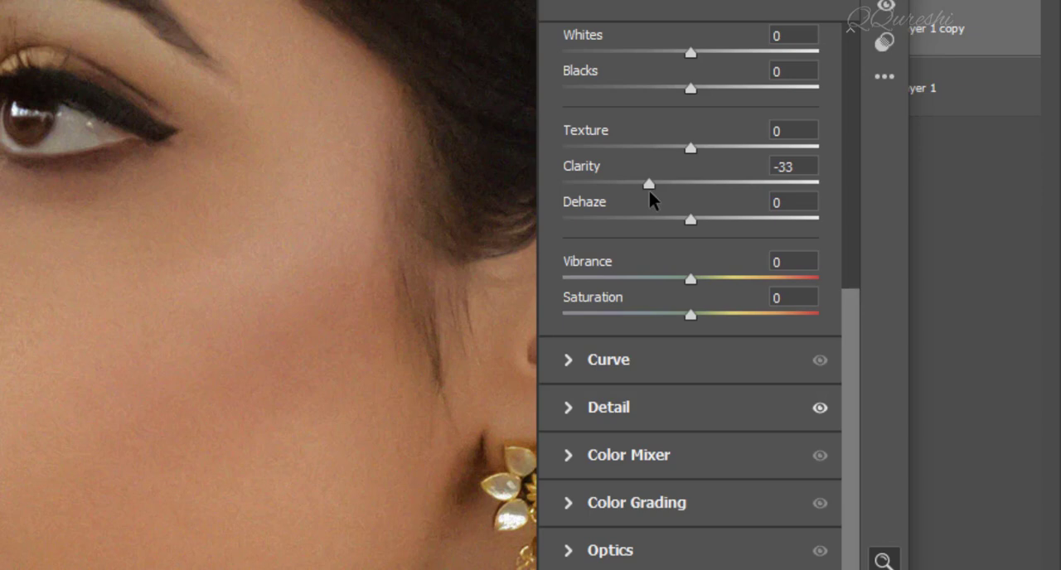
{"action": "left_click_drag", "start_coordinate": [649, 190], "coordinate": [646, 190]}
{"action": "left_click_drag", "start_coordinate": [688, 147], "coordinate": [647, 155]}
{"action": "left_click_drag", "start_coordinate": [692, 222], "coordinate": [711, 222]}
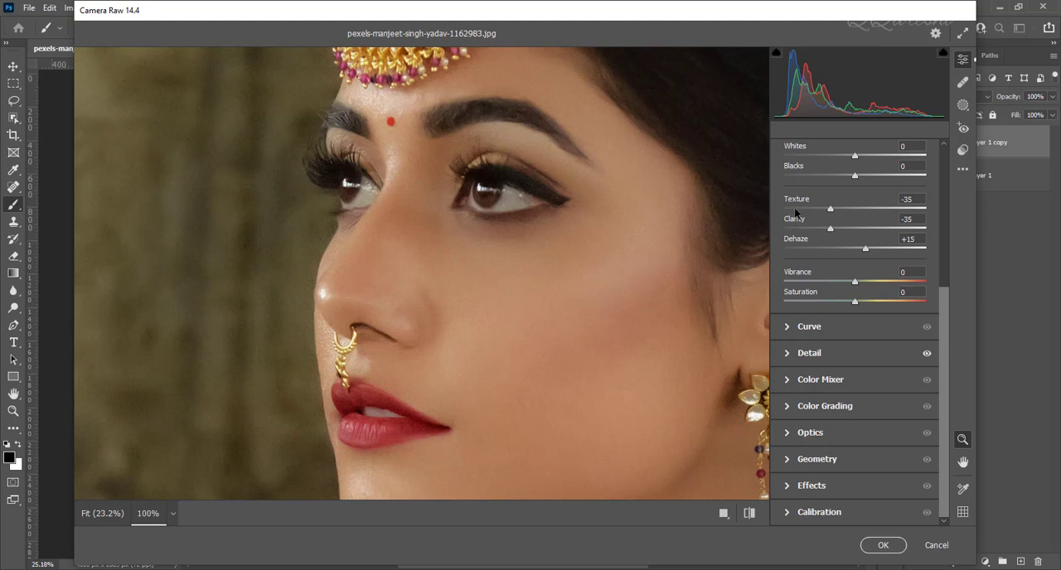
Return to the Detail settings, try a much stronger Noise Reduction, and settle it at 51.
{"action": "scroll", "coordinate": [794, 216], "scroll_direction": "up", "scroll_amount": 3}
{"action": "scroll", "coordinate": [794, 213], "scroll_direction": "up", "scroll_amount": 2}
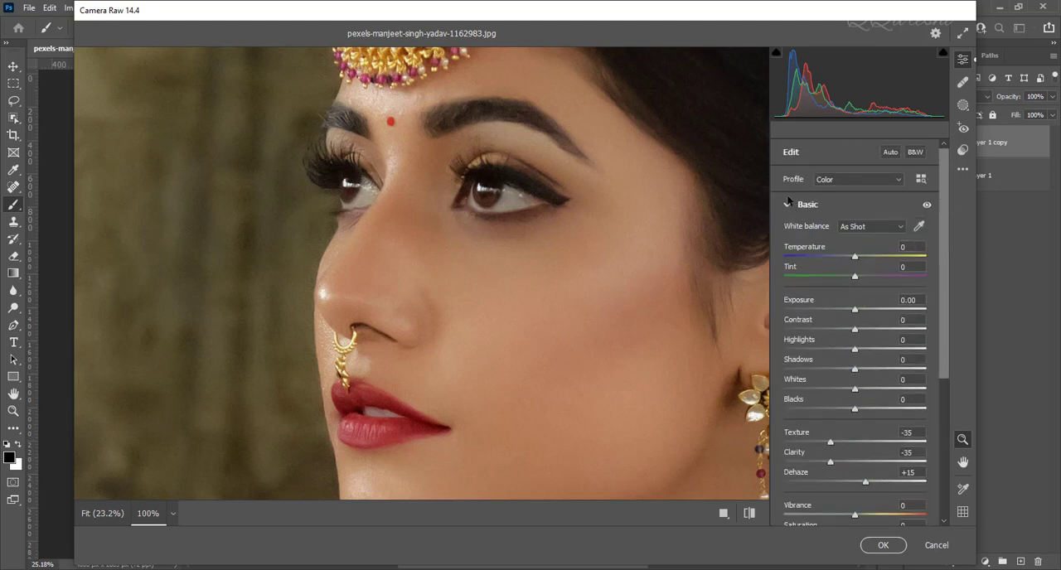
{"action": "left_click", "coordinate": [787, 204]}
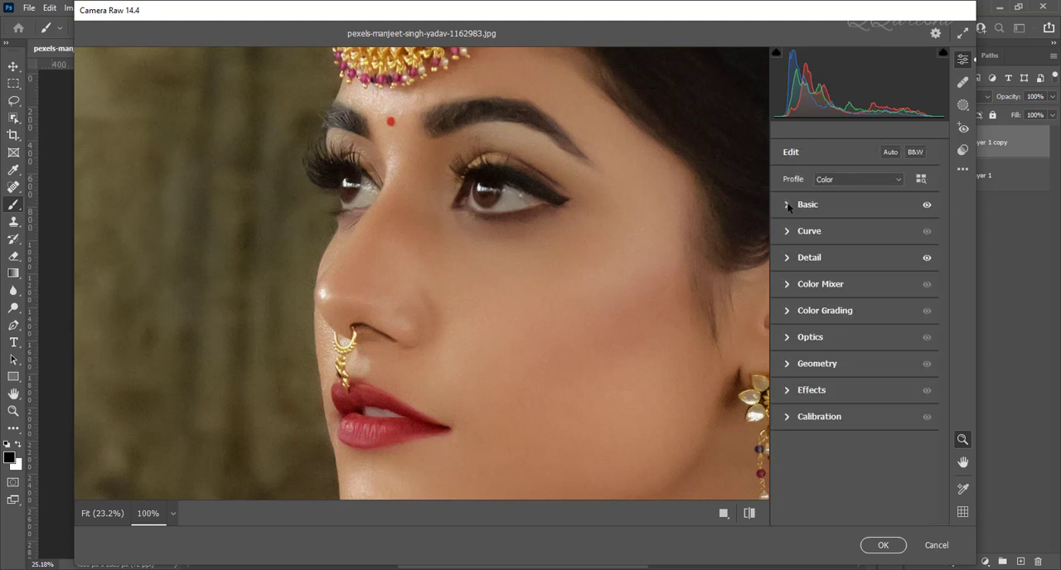
{"action": "left_click", "coordinate": [788, 259]}
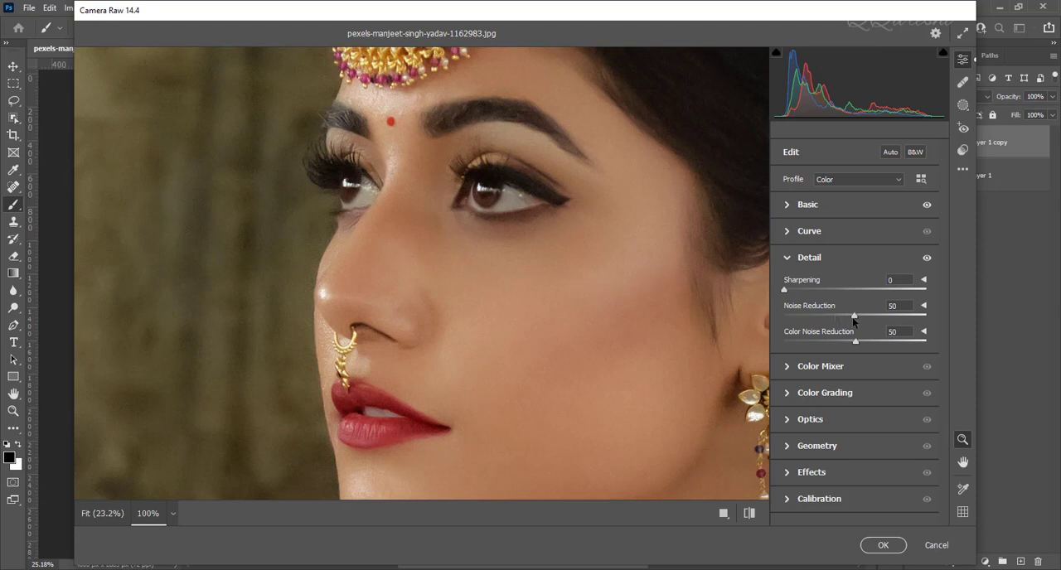
{"action": "left_click_drag", "start_coordinate": [856, 315], "coordinate": [929, 320]}
{"action": "left_click_drag", "start_coordinate": [915, 320], "coordinate": [856, 318]}
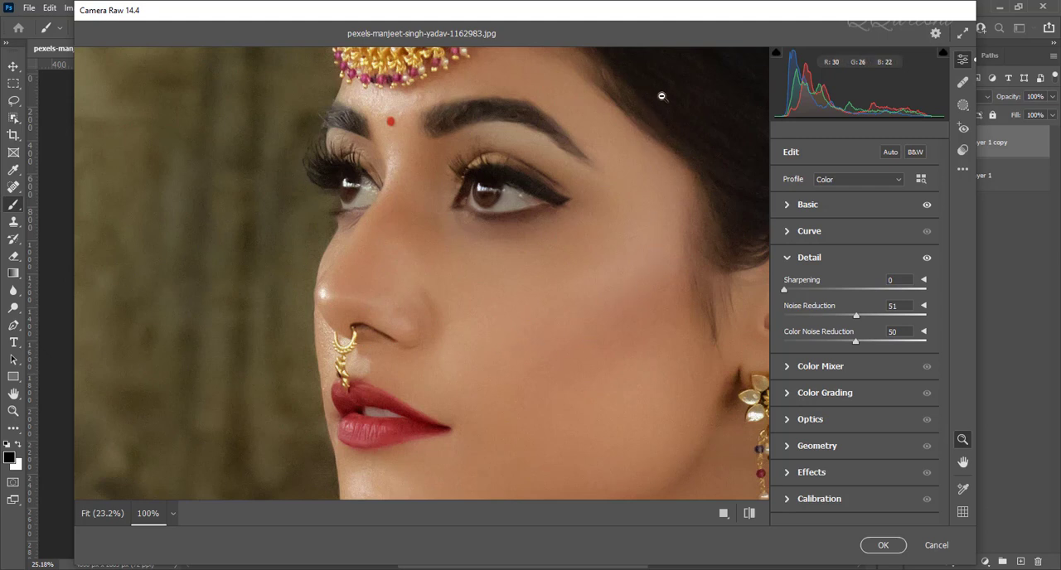
Check the forehead, eyes and lower face in the preview, and apply the Camera Raw adjustments to the layer copy.
{"action": "key", "text": "h"}
{"action": "left_click_drag", "start_coordinate": [661, 95], "coordinate": [513, 230]}
{"action": "key", "text": "z"}
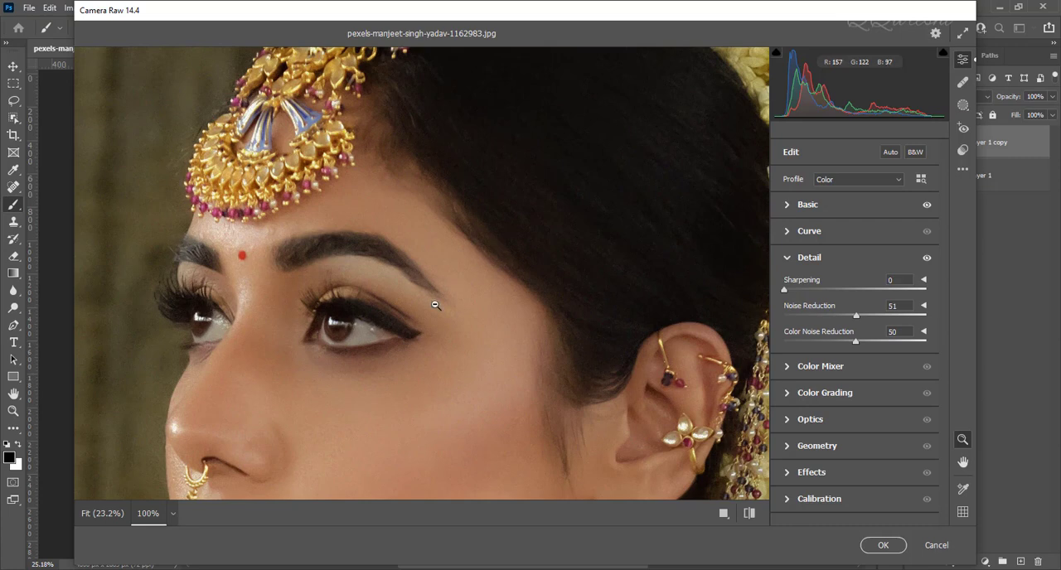
{"action": "key", "text": "h"}
{"action": "left_click_drag", "start_coordinate": [419, 322], "coordinate": [582, 131]}
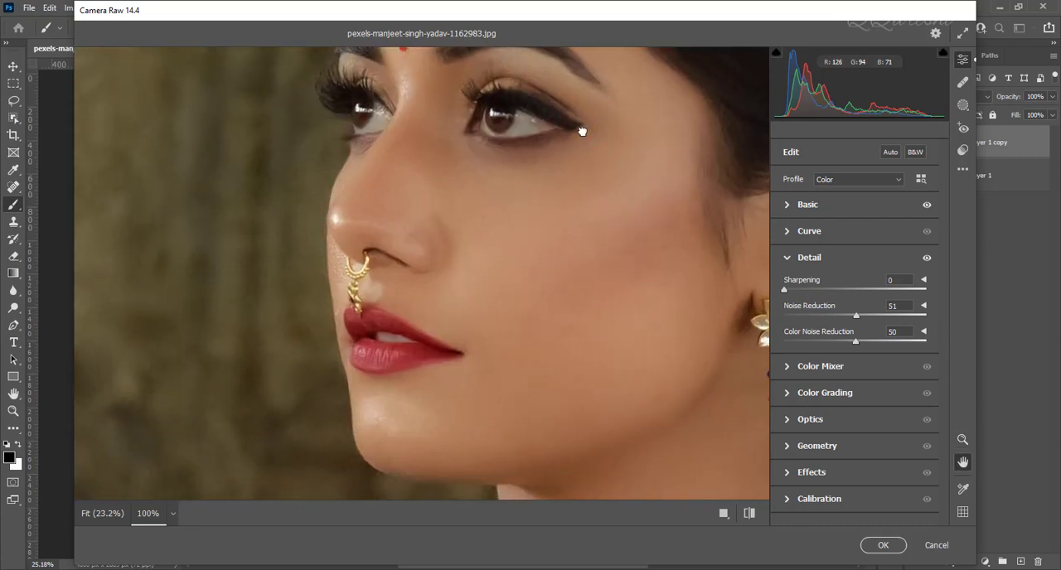
{"action": "key", "text": "z"}
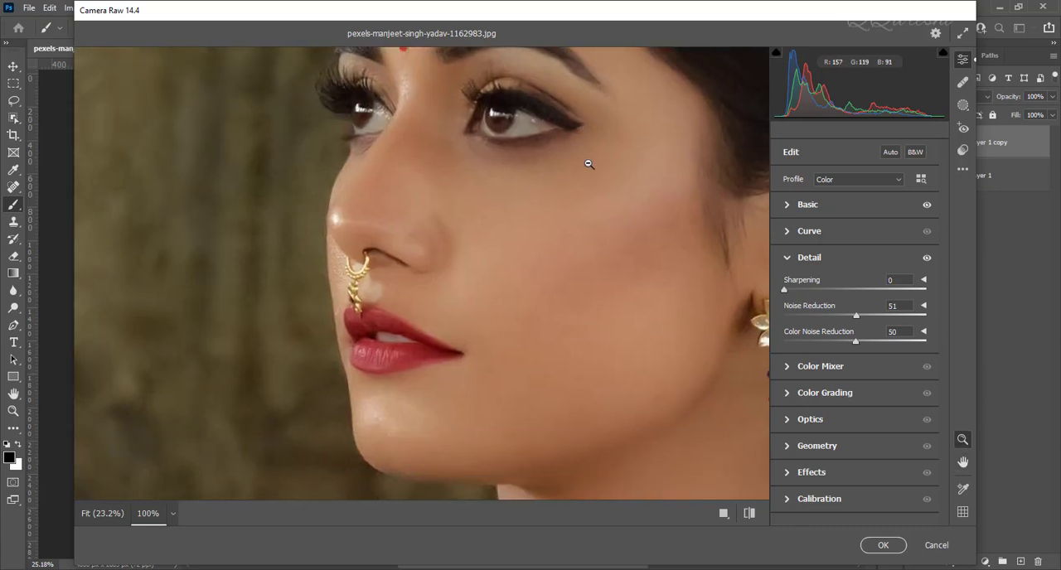
{"action": "left_click", "coordinate": [787, 258]}
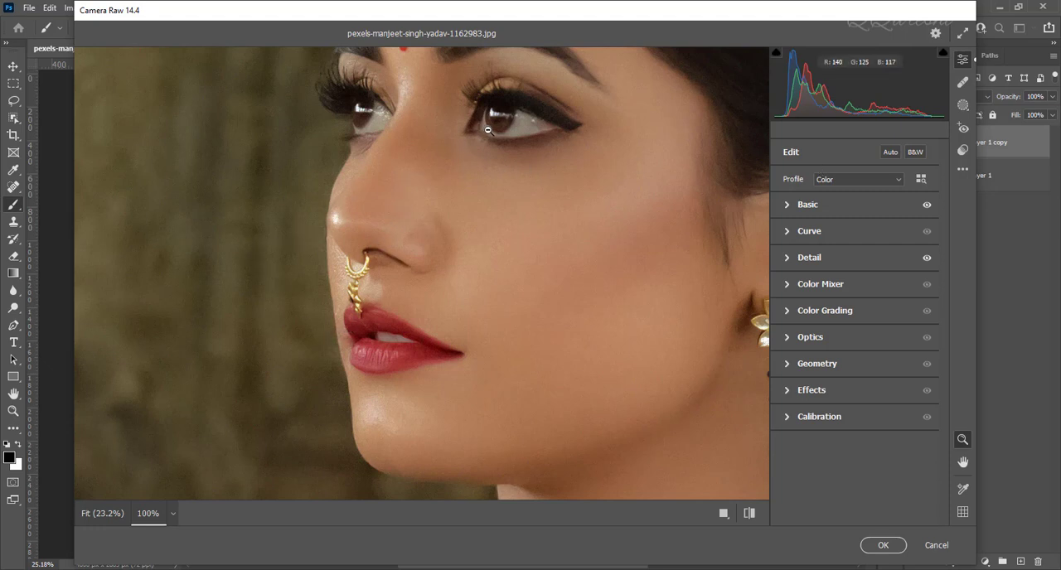
{"action": "left_click", "coordinate": [882, 545]}
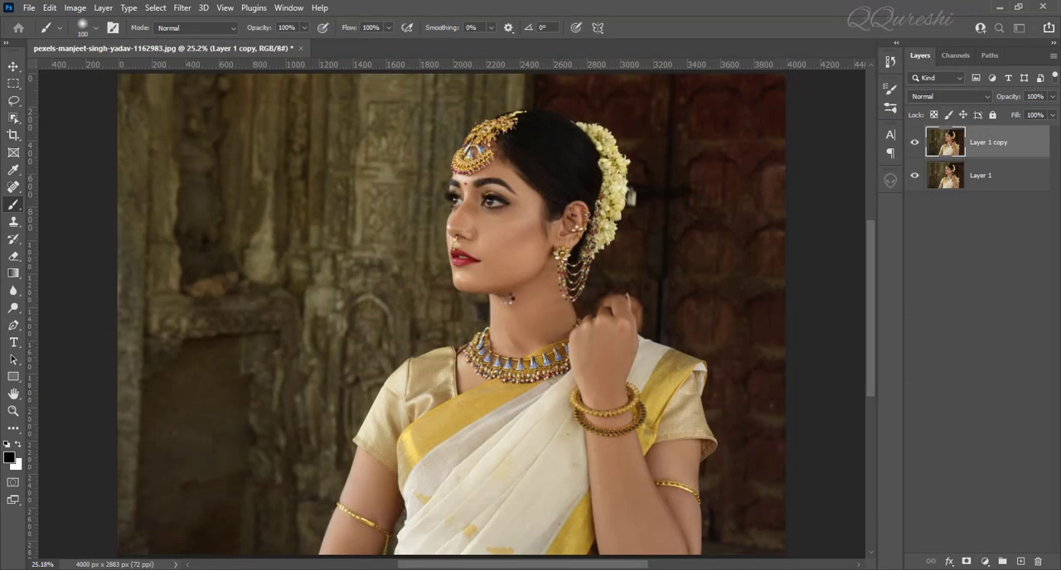
Compare the face at 100% zoom with Layer 1 copy hidden and shown, and return to the full-image view.
{"action": "key", "text": "ctrl+1"}
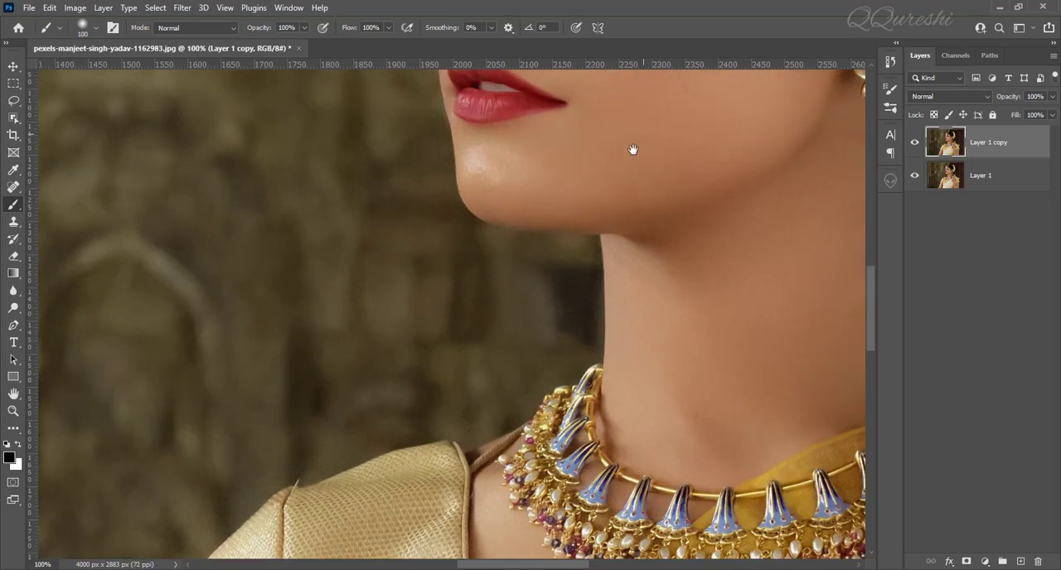
{"action": "mouse_move", "coordinate": [635, 148]}
{"action": "left_mouse_down"}
{"action": "mouse_move", "coordinate": [500, 391]}
{"action": "mouse_move", "coordinate": [439, 469]}
{"action": "left_mouse_up"}
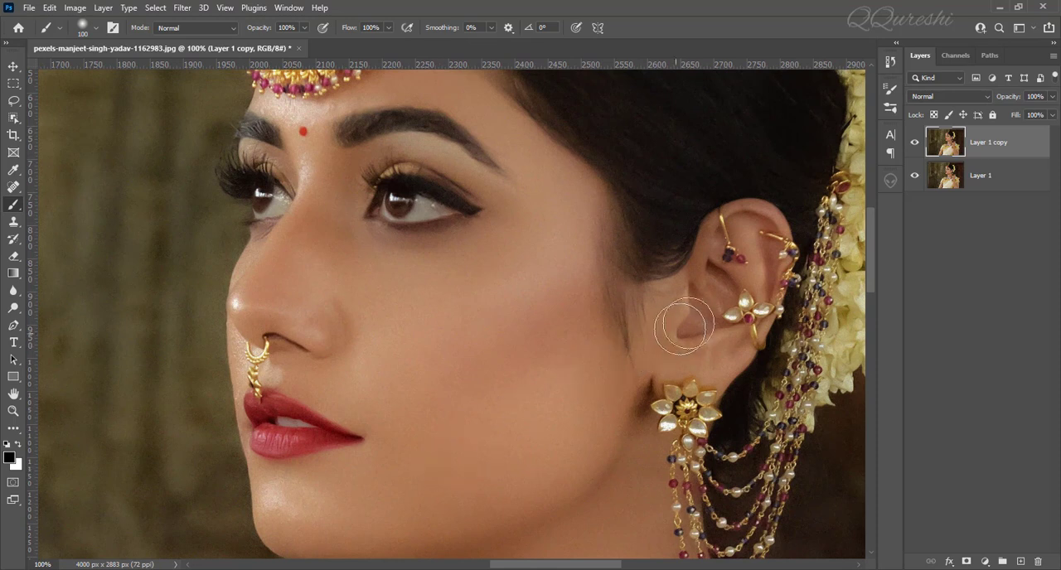
{"action": "left_click", "coordinate": [914, 144]}
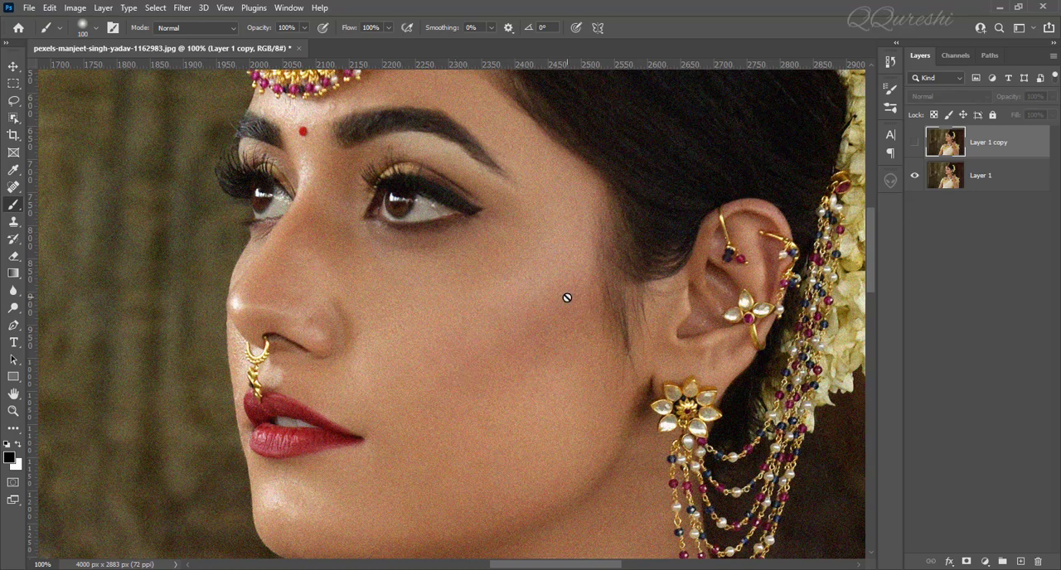
{"action": "left_click", "coordinate": [915, 143]}
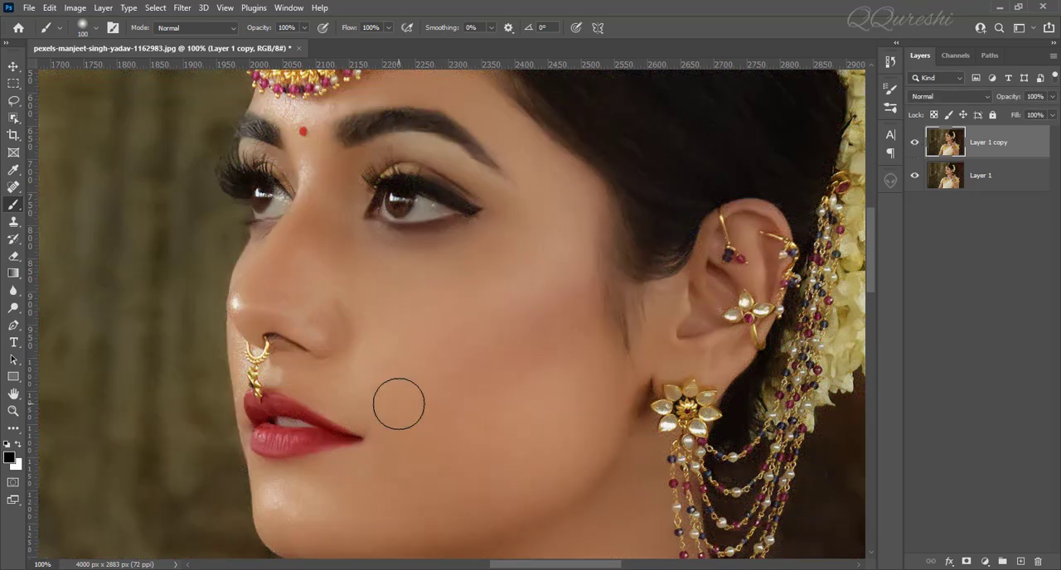
{"action": "key", "text": "ctrl+0"}
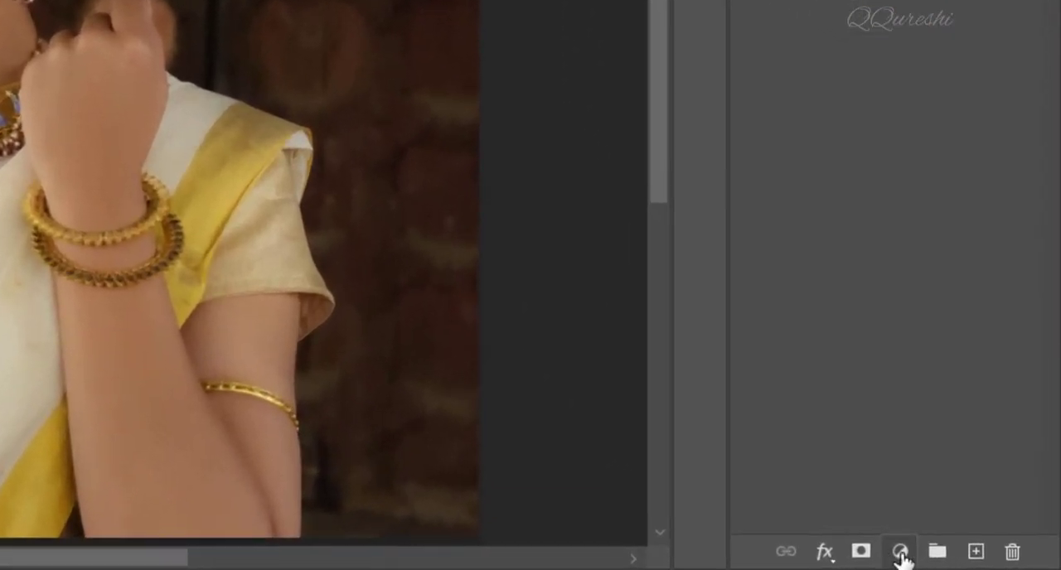
Add a Levels adjustment layer above Layer 1 copy and open its Auto Color Correction Options.
{"action": "left_click", "coordinate": [984, 562]}
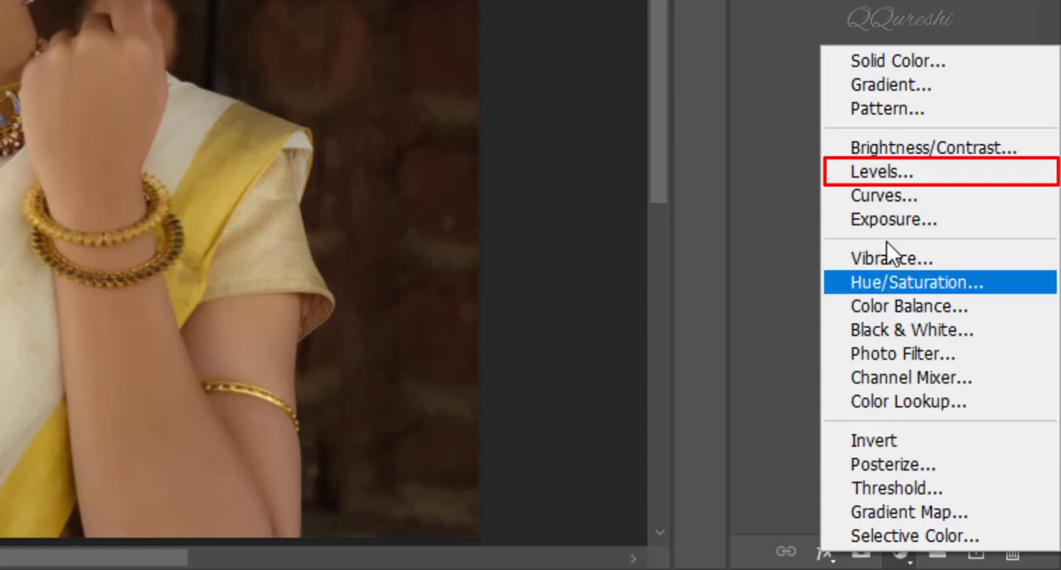
{"action": "left_click", "coordinate": [904, 173]}
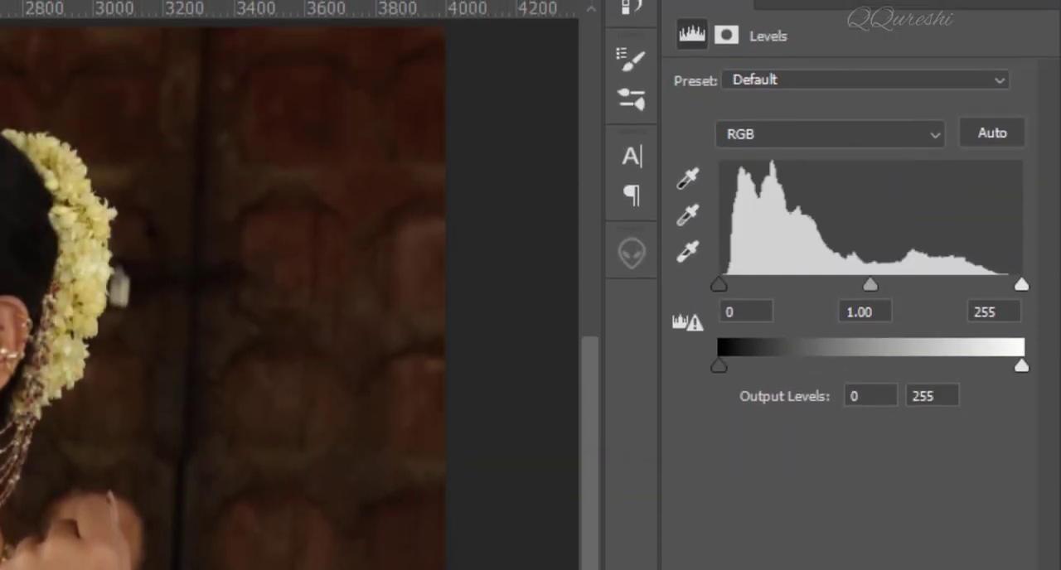
{"action": "left_click", "coordinate": [996, 136], "text": "alt"}
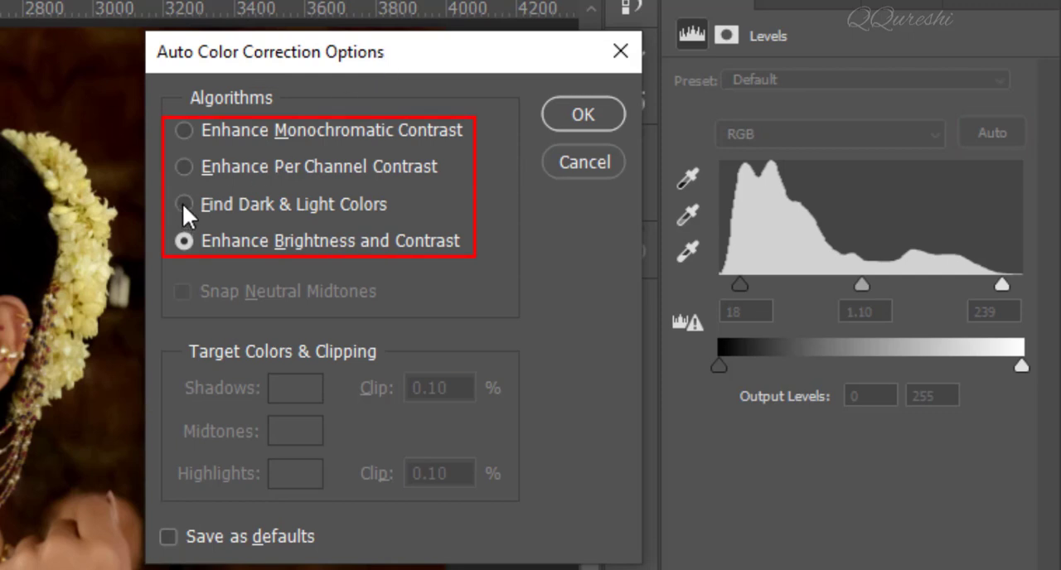
Try the auto correction algorithms, settle on Find Dark & Light Colors with Snap Neutral Midtones enabled, and apply the correction.
{"action": "left_click", "coordinate": [184, 131]}
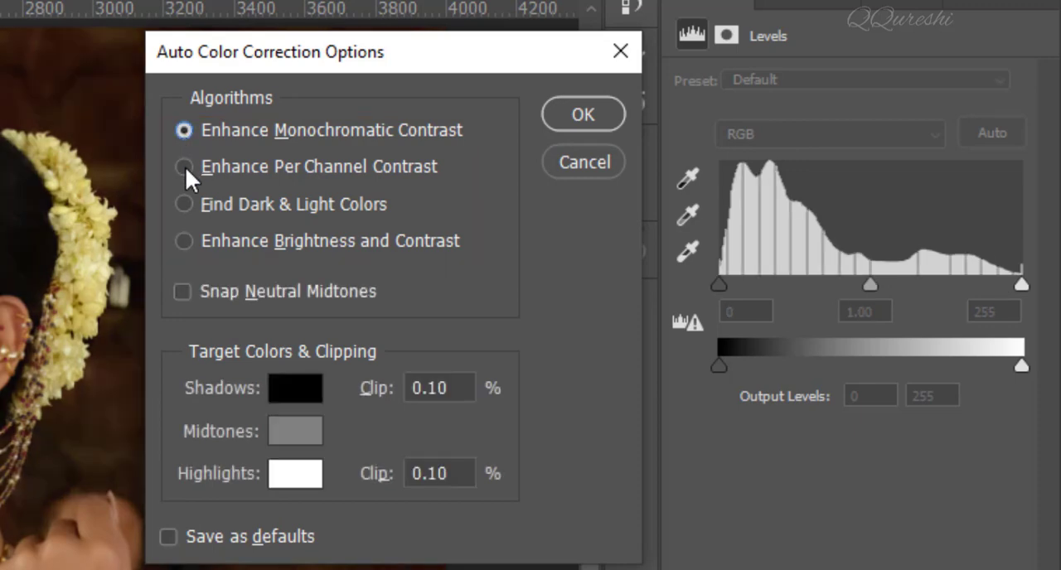
{"action": "left_click", "coordinate": [185, 167]}
{"action": "left_click", "coordinate": [184, 204]}
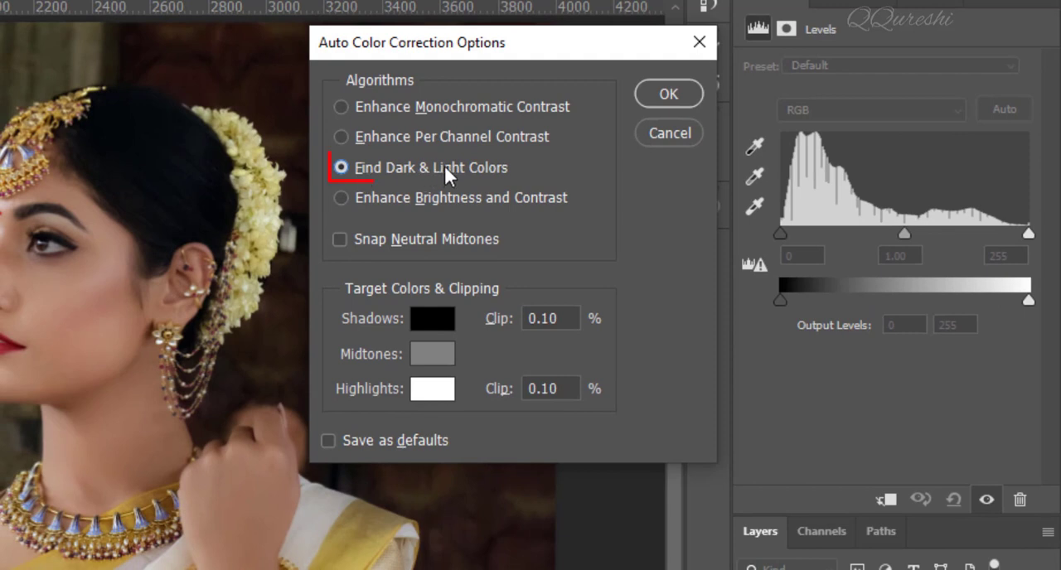
{"action": "left_click", "coordinate": [340, 238]}
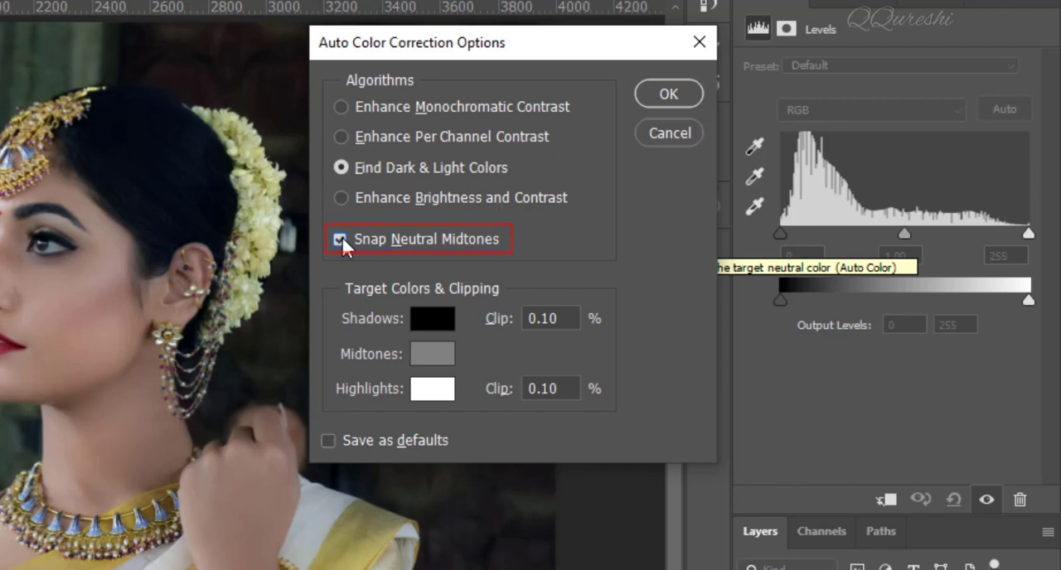
{"action": "left_click", "coordinate": [340, 237]}
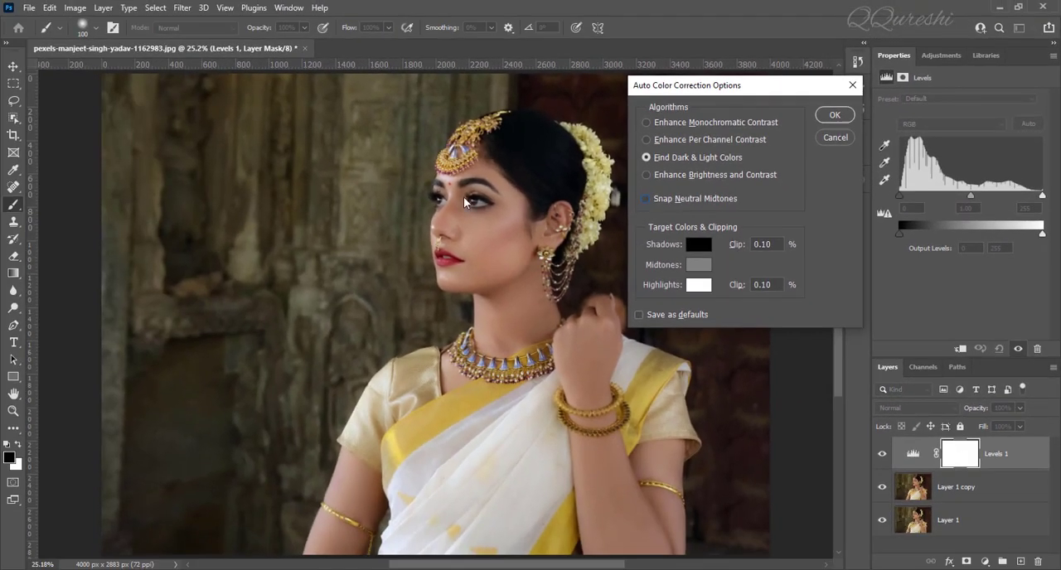
{"action": "left_click", "coordinate": [645, 199]}
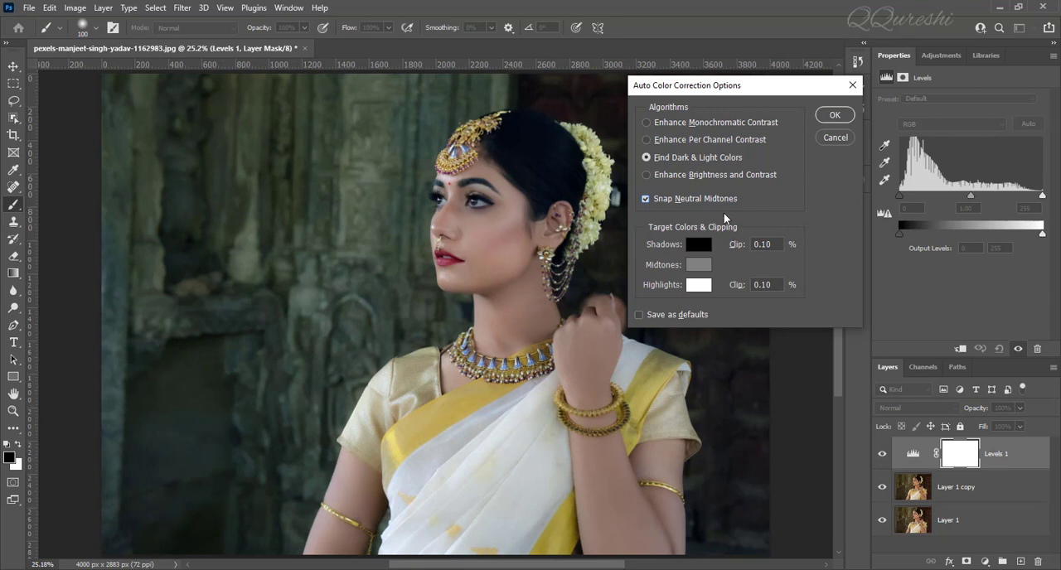
{"action": "left_click", "coordinate": [831, 117]}
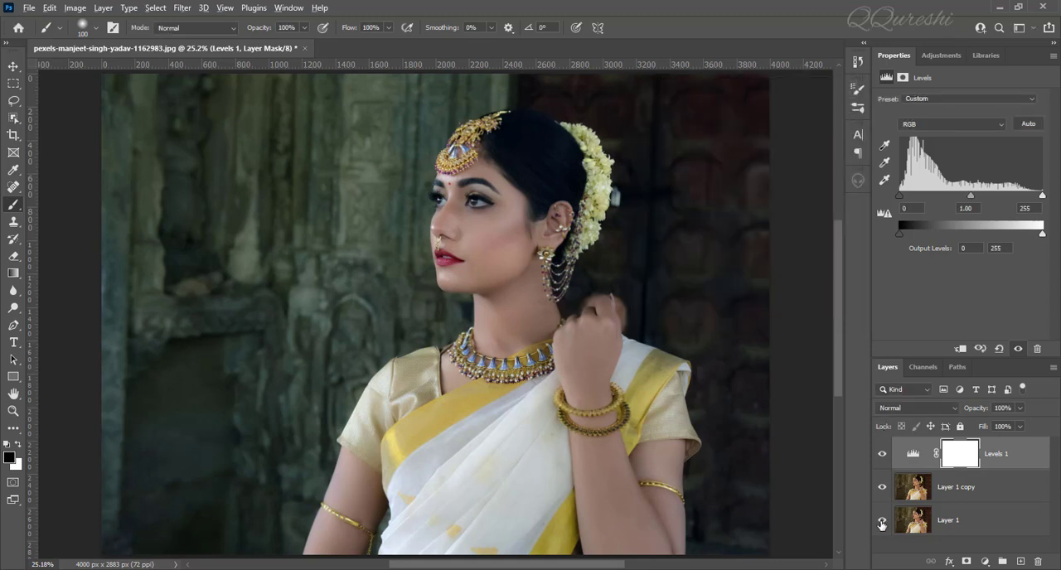
Compare the original Layer 1 alone with the full edit on the face at 100% zoom, and return to the full-image view.
{"action": "left_click", "coordinate": [882, 523], "text": "alt"}
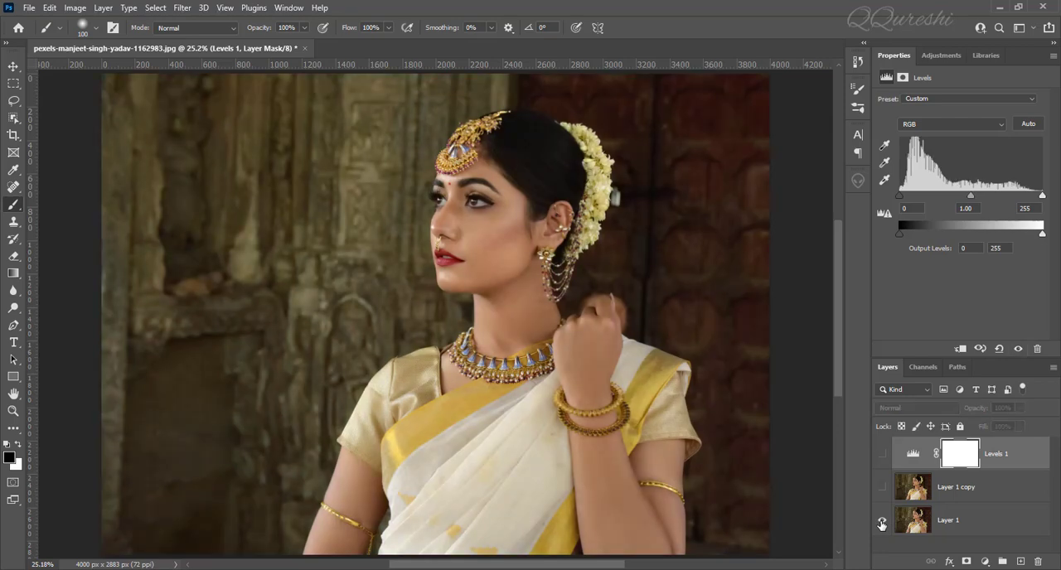
{"action": "key", "text": "ctrl+1"}
{"action": "left_click_drag", "start_coordinate": [638, 136], "coordinate": [507, 483]}
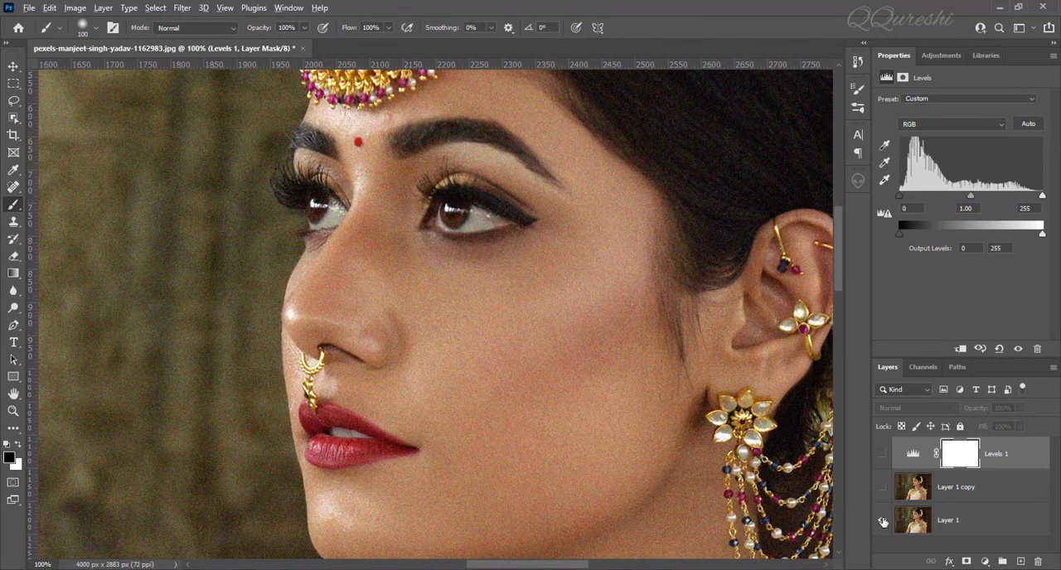
{"action": "left_click", "coordinate": [883, 521], "text": "alt"}
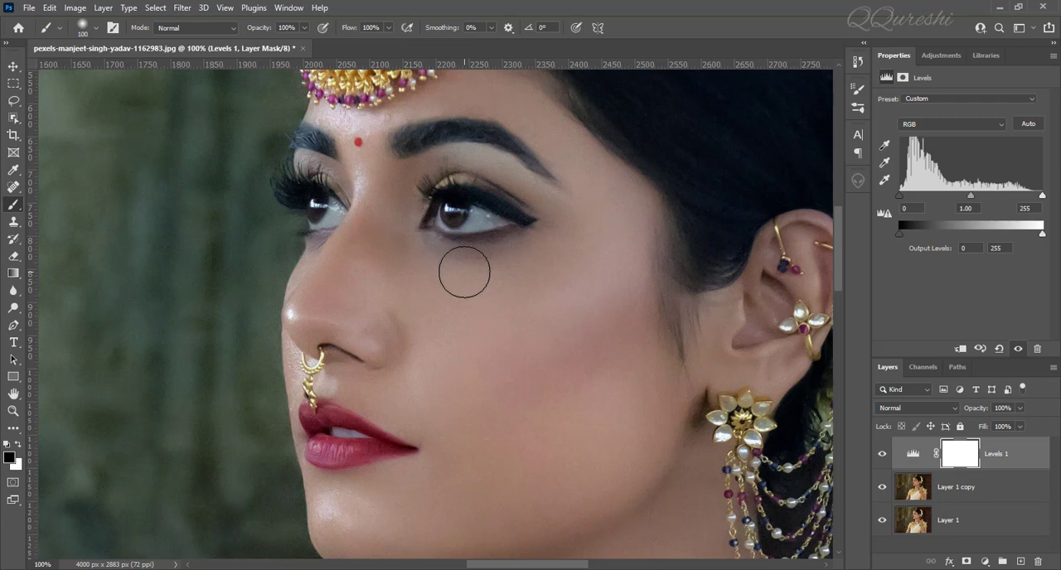
{"action": "key", "text": "ctrl+0"}
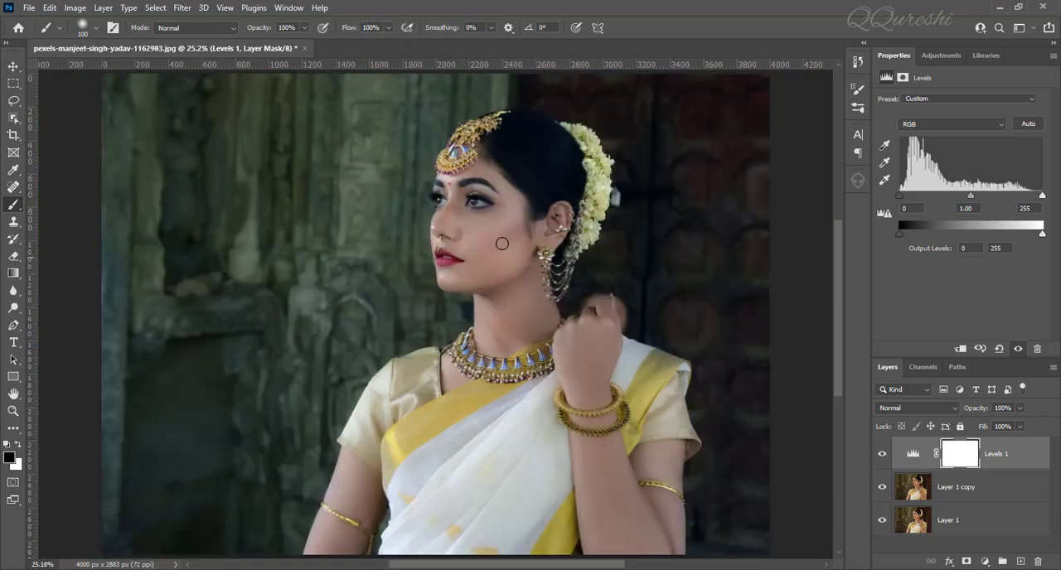